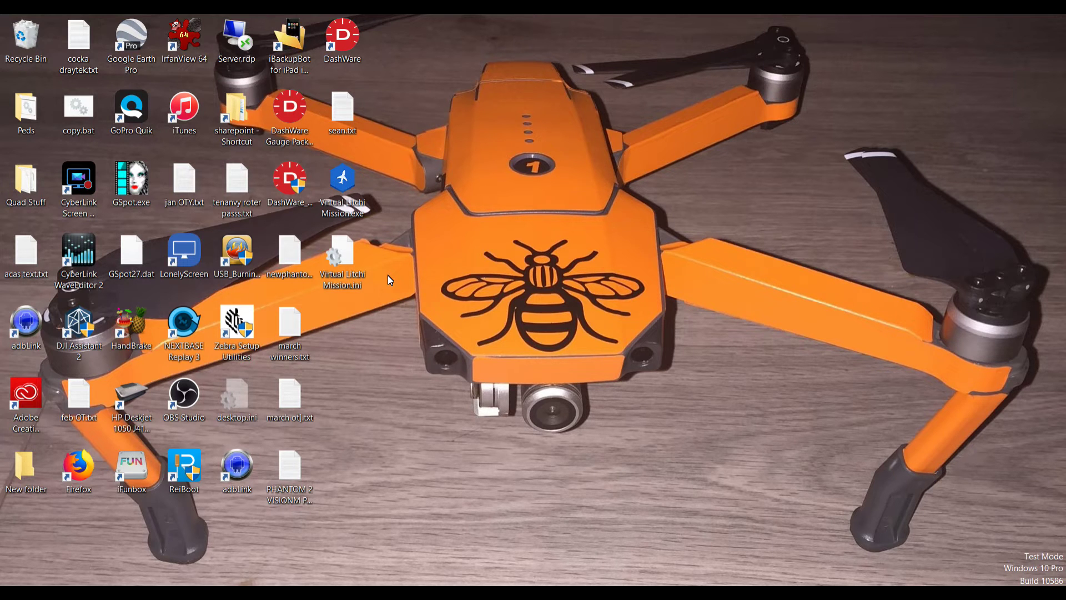
Launch Virtual Litchi Mission, read its Help and ChangeLog tabs, then return to Setup Parameters.
{"action": "double_click", "coordinate": [350, 210]}
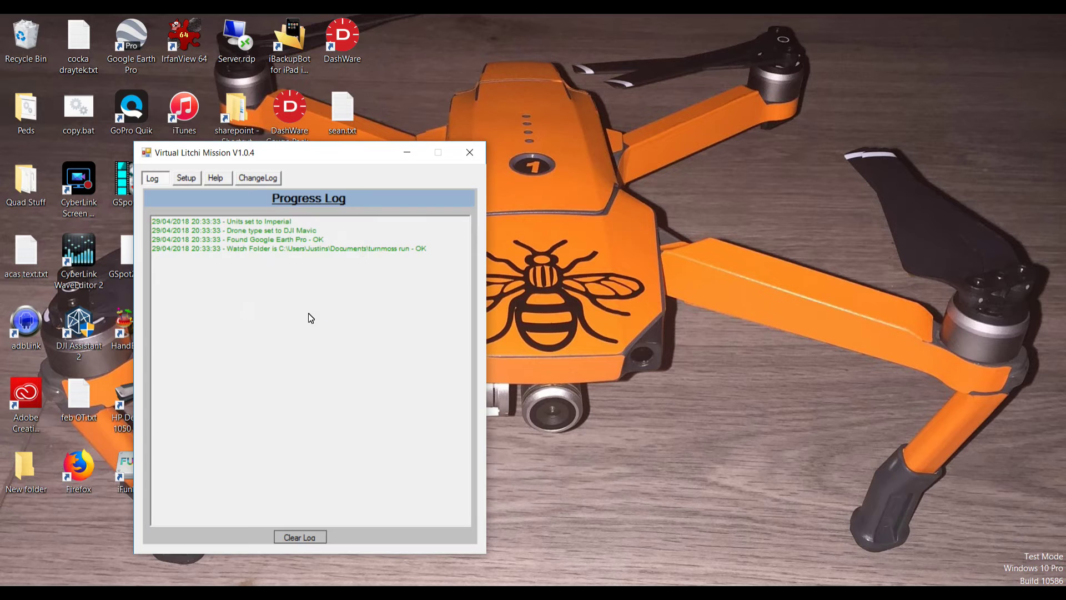
{"action": "left_click", "coordinate": [186, 180]}
{"action": "left_click", "coordinate": [217, 178]}
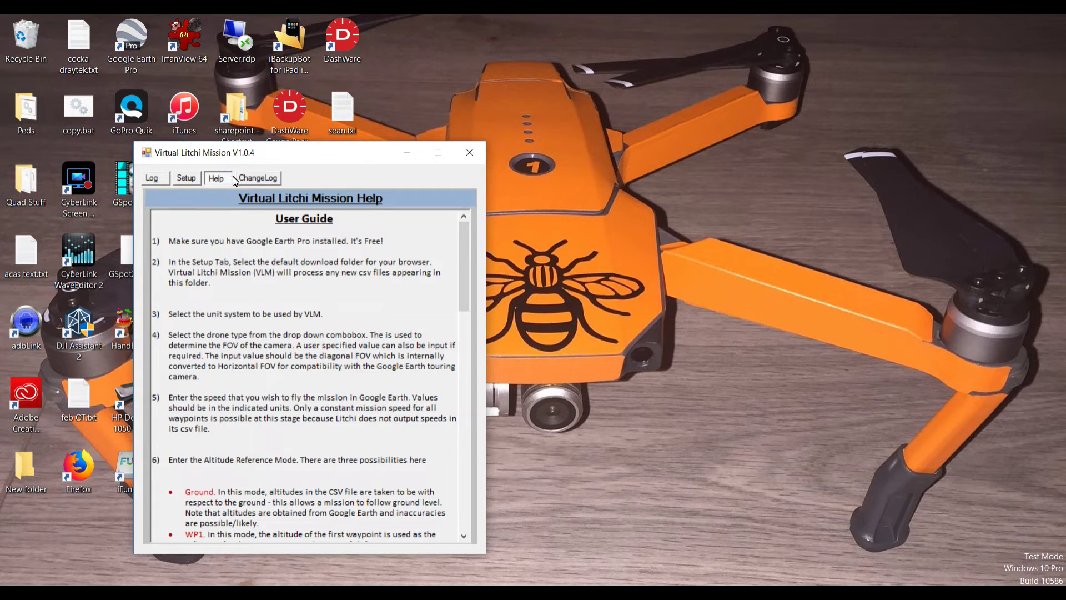
{"action": "left_click", "coordinate": [250, 177]}
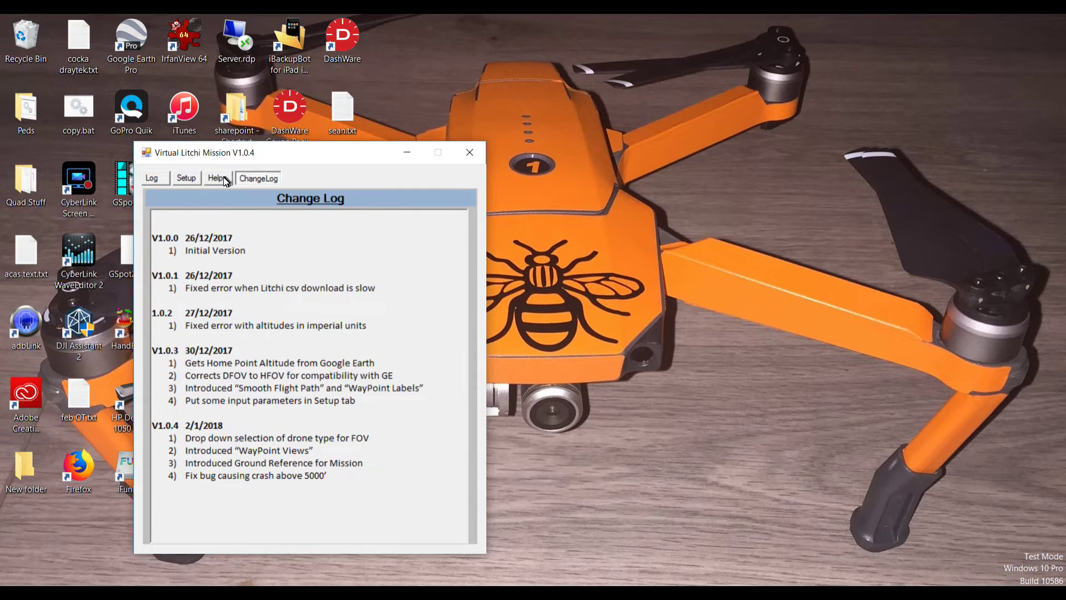
{"action": "left_click", "coordinate": [223, 179]}
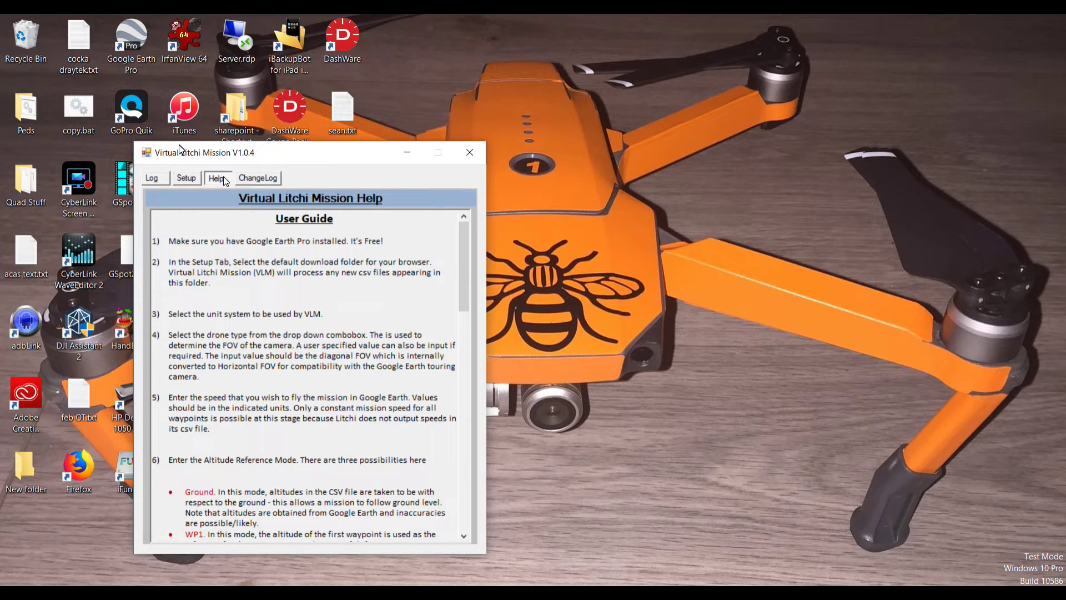
{"action": "left_click", "coordinate": [186, 178]}
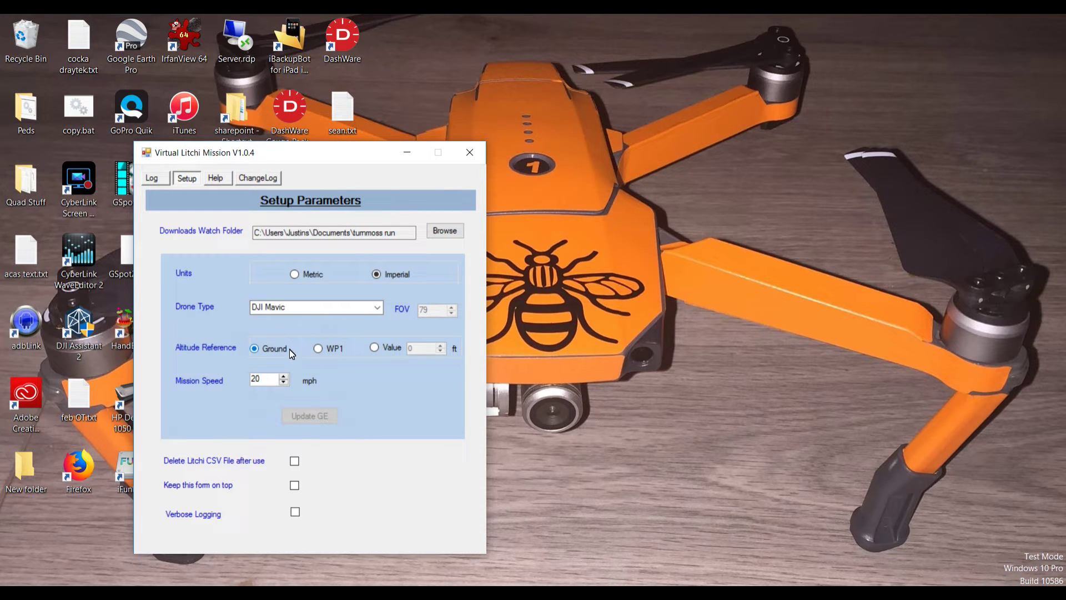
Check the Altitude Reference and Downloads Watch Folder settings, select the folder path, then minimize the tool.
{"action": "mouse_move", "coordinate": [321, 351]}
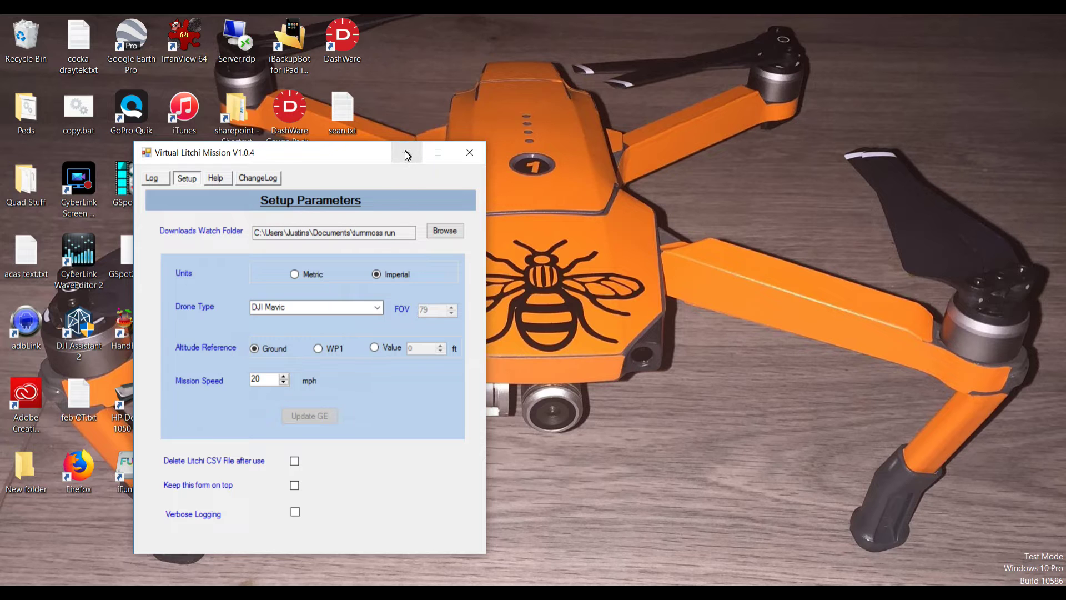
{"action": "mouse_move", "coordinate": [260, 236]}
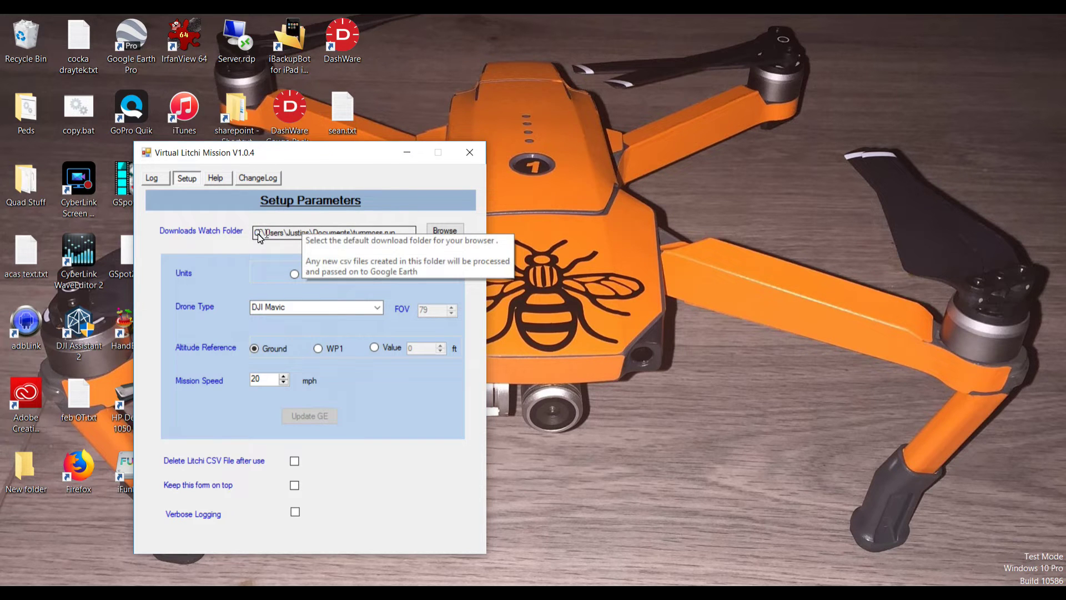
{"action": "left_click_drag", "start_coordinate": [408, 232], "coordinate": [231, 225]}
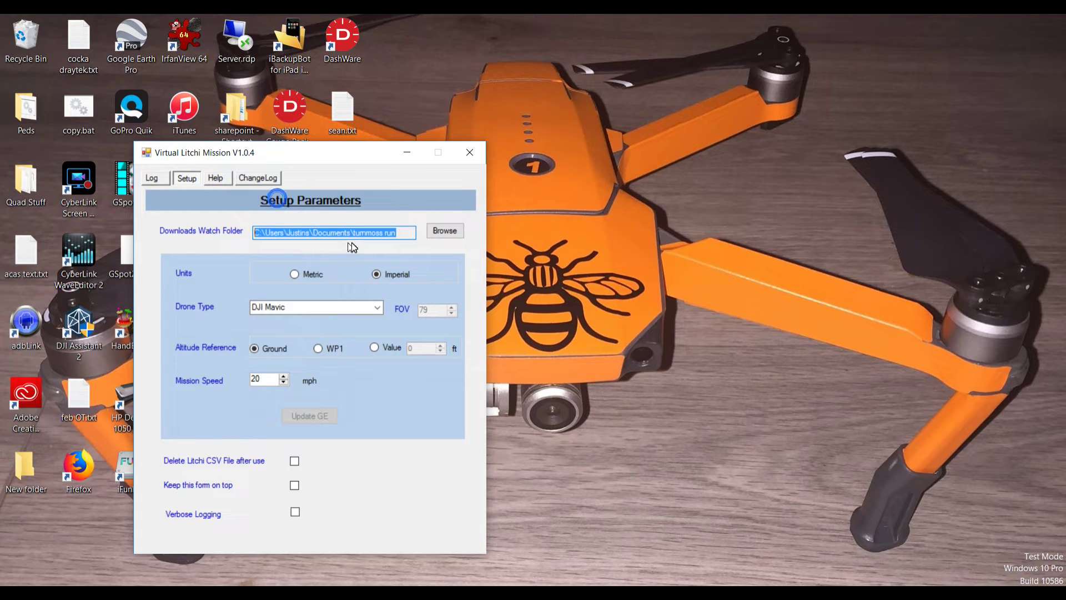
{"action": "left_click", "coordinate": [407, 152]}
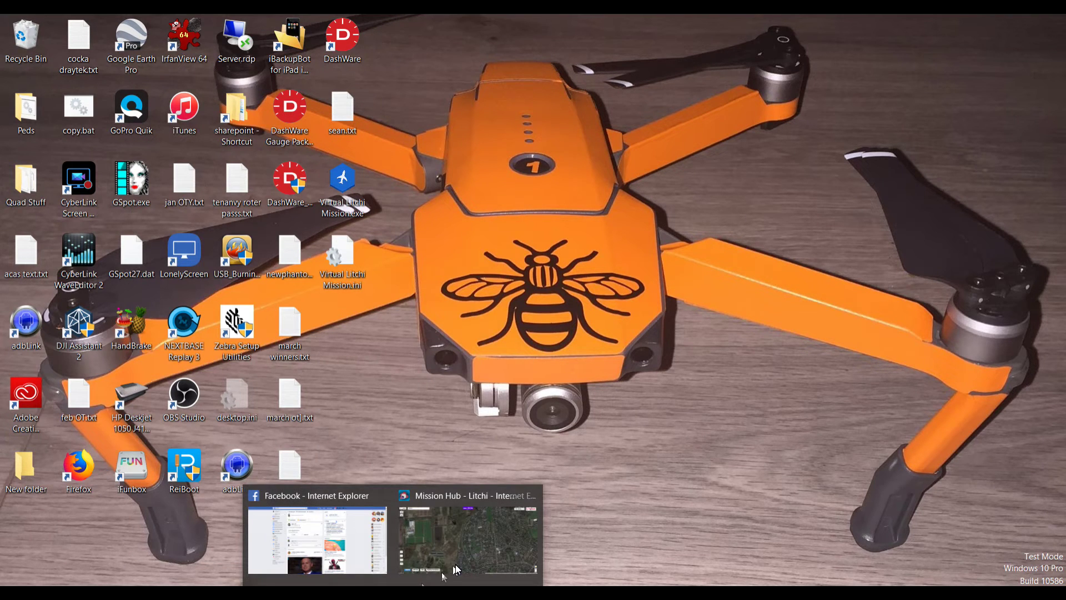
In Mission Hub, load 'My long TM run1' (36 waypoints, 23 min) via MISSIONS > Open.
{"action": "left_click", "coordinate": [454, 564]}
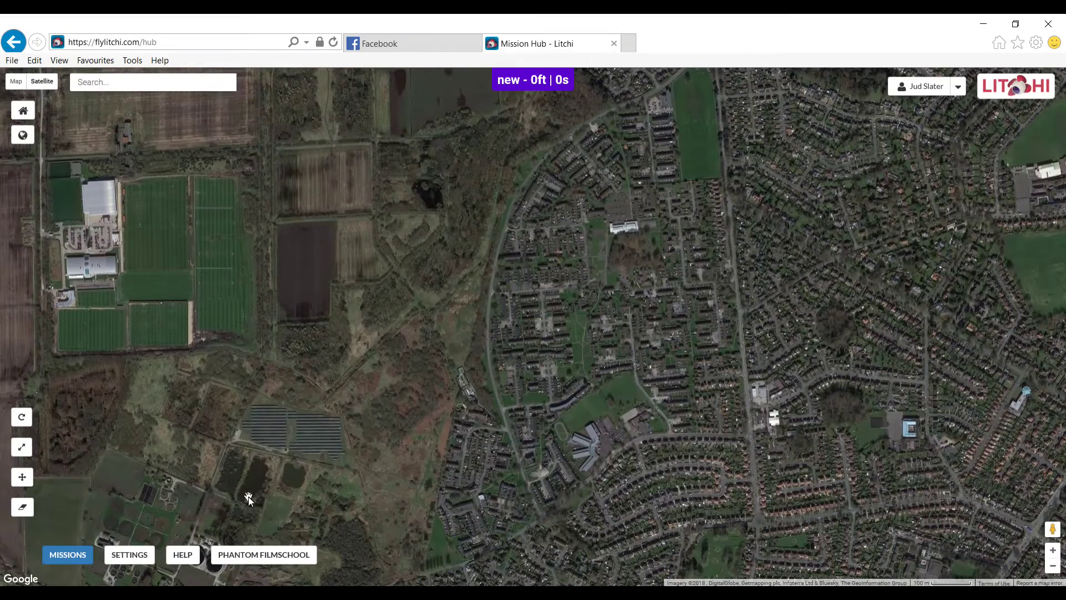
{"action": "left_click", "coordinate": [85, 556]}
{"action": "left_click", "coordinate": [85, 555]}
{"action": "left_click", "coordinate": [72, 552]}
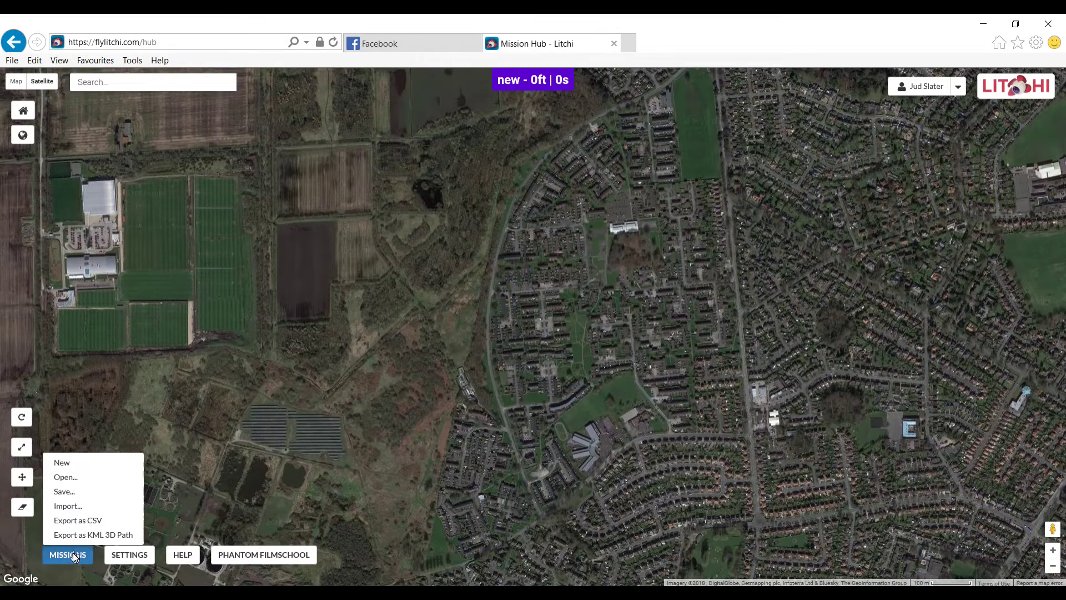
{"action": "left_click", "coordinate": [76, 479]}
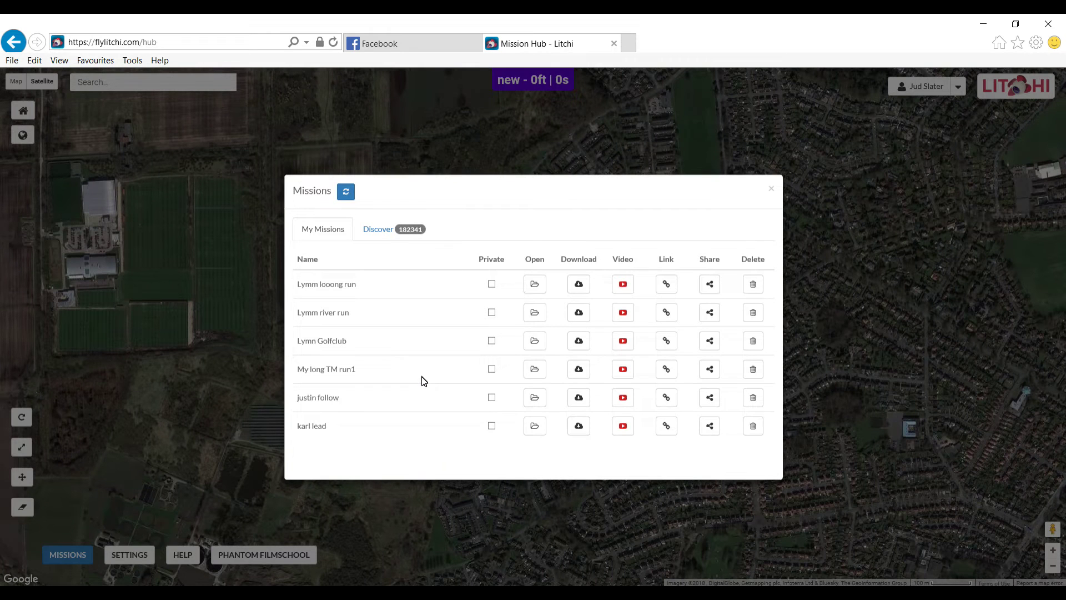
{"action": "left_click", "coordinate": [533, 371]}
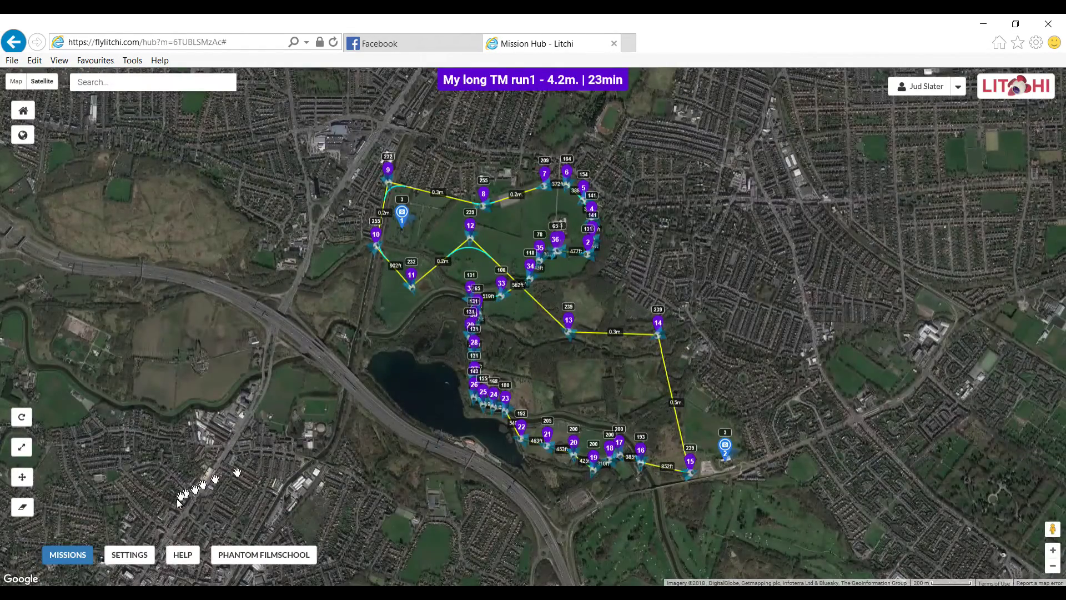
Export the mission as My long TM run1.csv, save the download, and open its folder.
{"action": "left_click", "coordinate": [82, 553]}
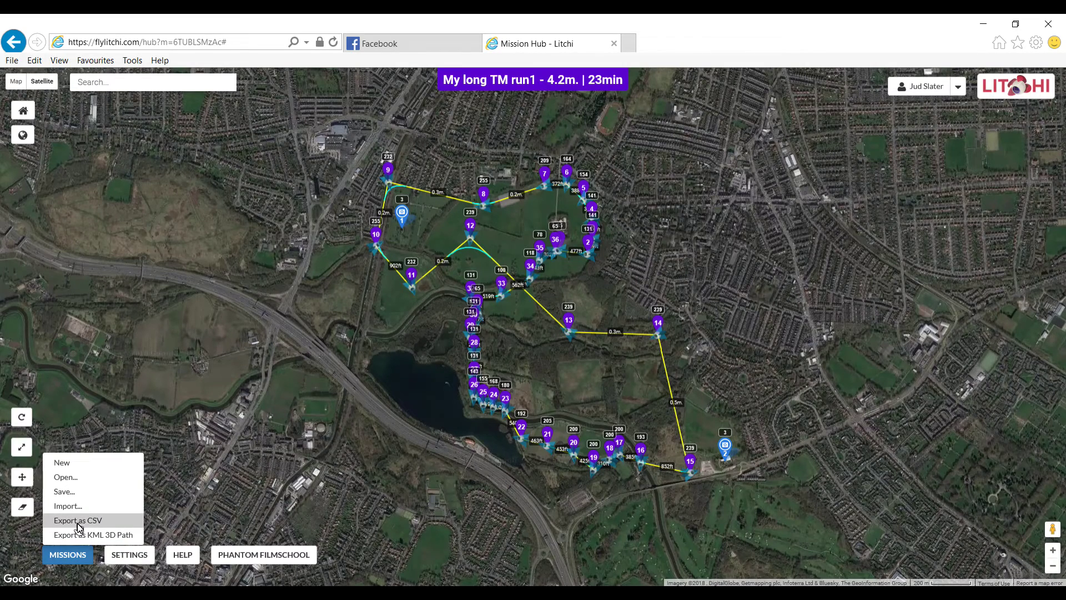
{"action": "left_click", "coordinate": [78, 522]}
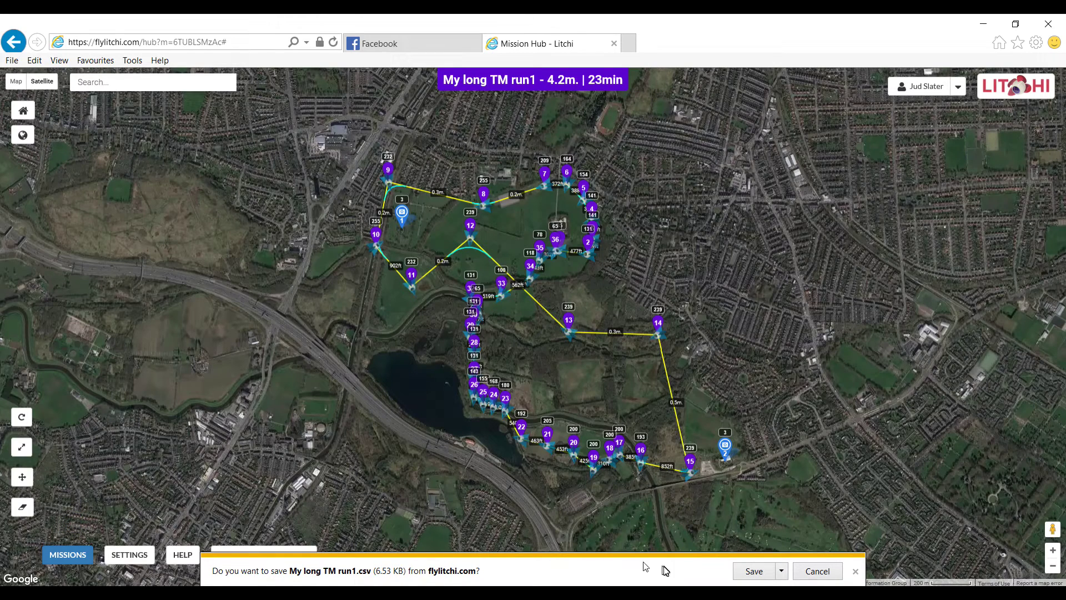
{"action": "left_click", "coordinate": [750, 571]}
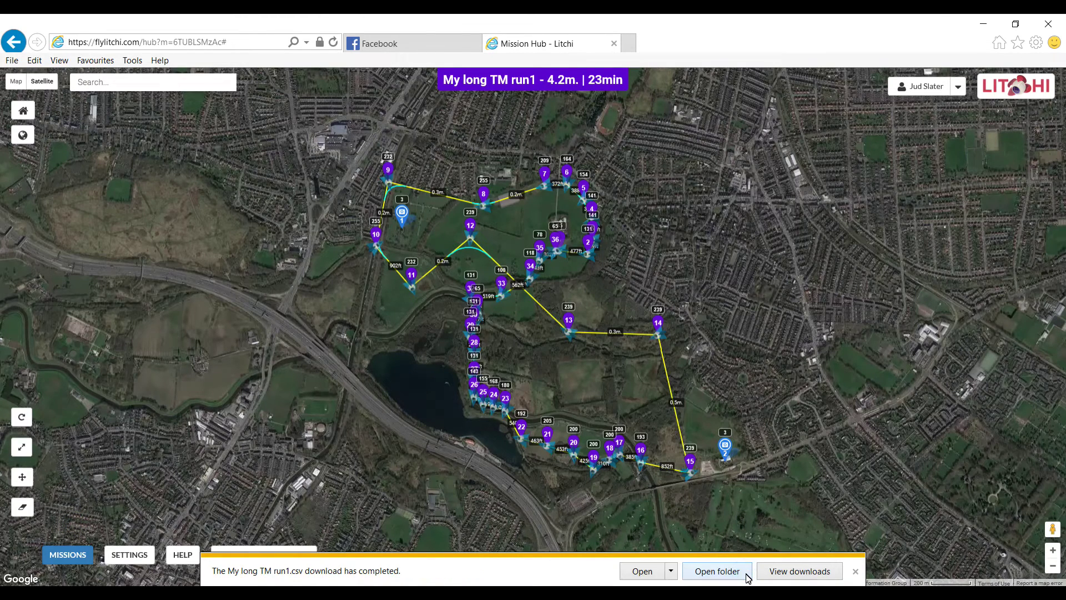
{"action": "left_click", "coordinate": [721, 572]}
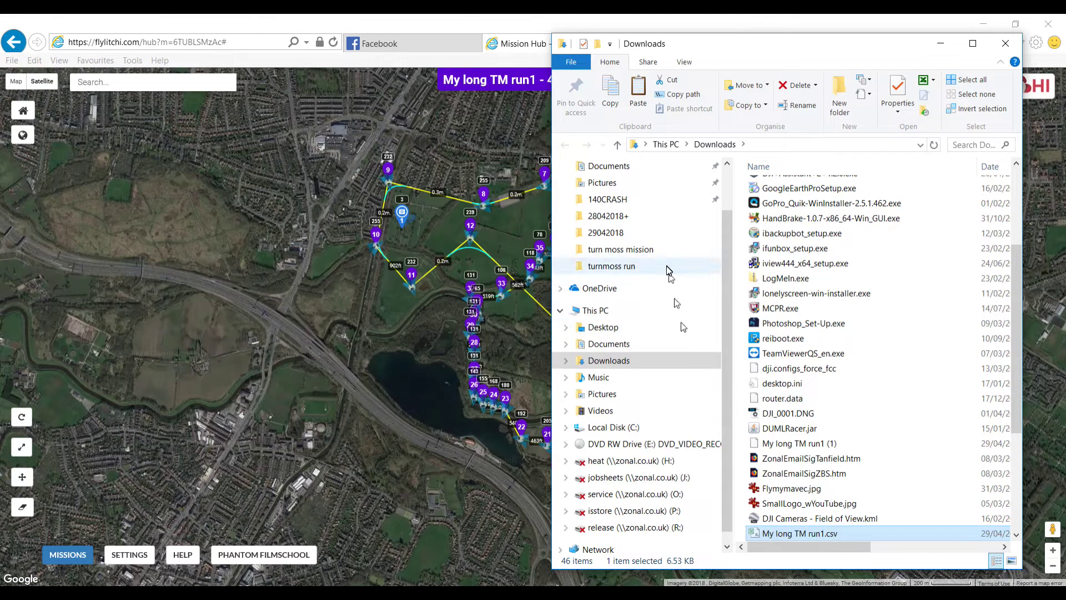
Paste My long TM run1.csv into the turnmoss run folder.
{"action": "left_click", "coordinate": [650, 267]}
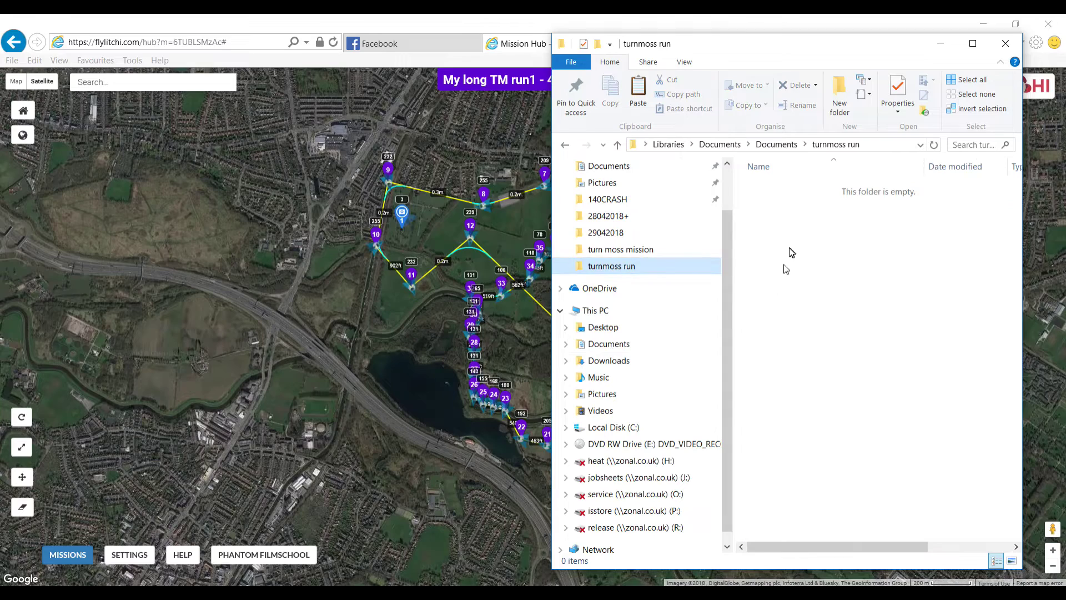
{"action": "key", "text": "ctrl+v"}
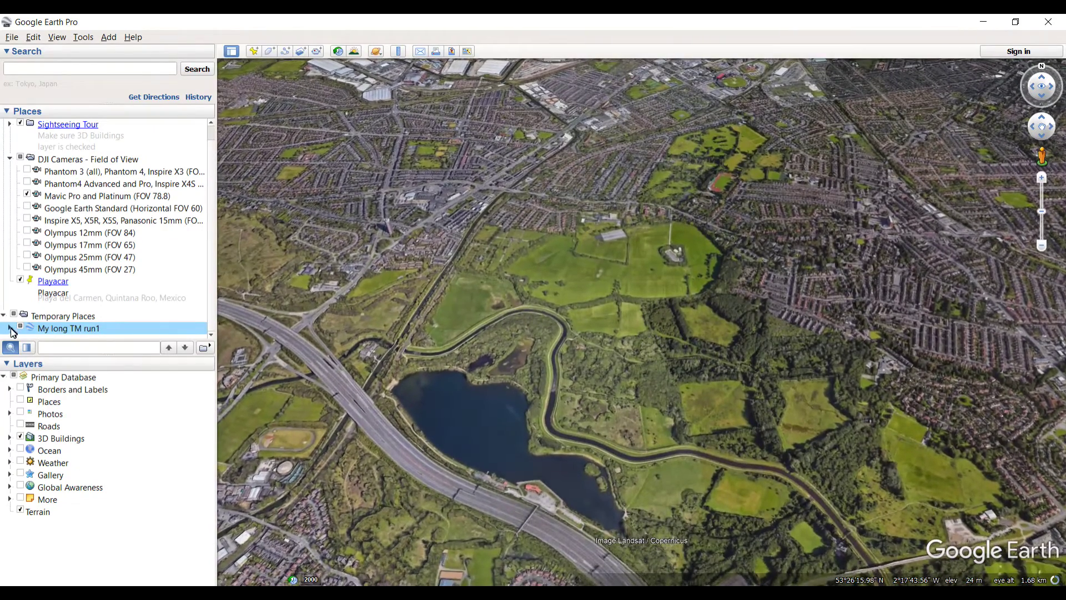
Expand My long TM run1 in Temporary Places and play its Virtual Mission tour.
{"action": "left_click", "coordinate": [10, 330]}
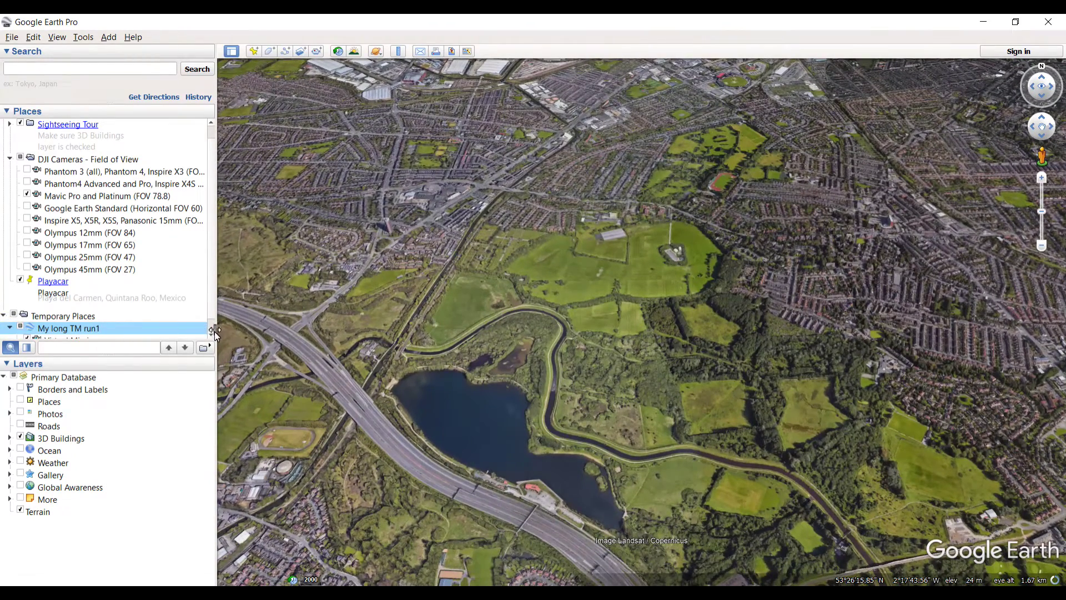
{"action": "scroll", "coordinate": [212, 337], "scroll_direction": "down", "scroll_amount": 1}
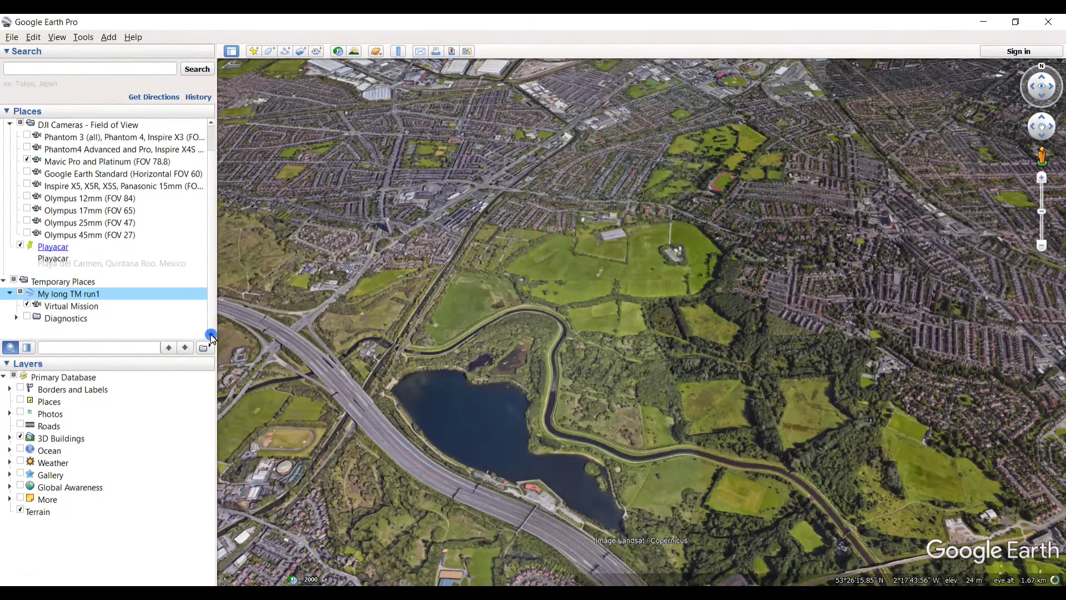
{"action": "left_click", "coordinate": [74, 309]}
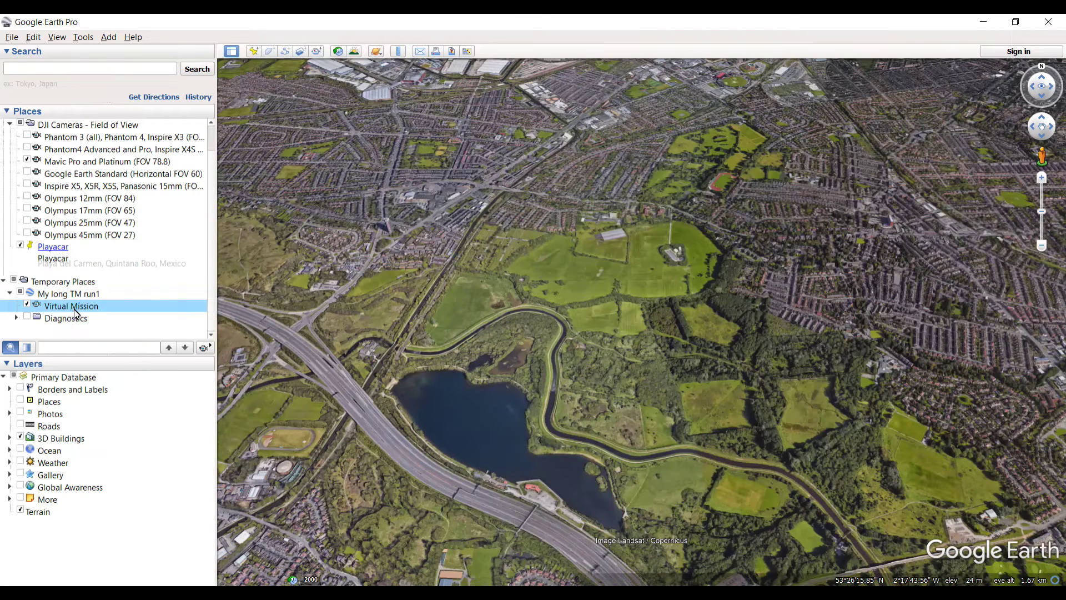
{"action": "double_click", "coordinate": [73, 309]}
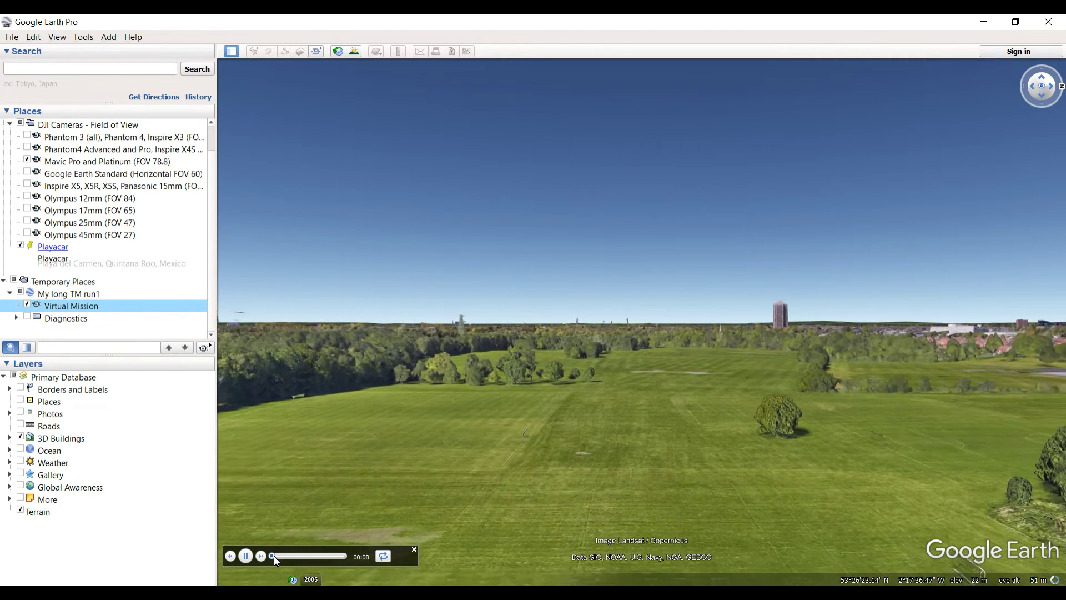
Pause the tour, drag its slider forward, and resume playback.
{"action": "left_click", "coordinate": [274, 556]}
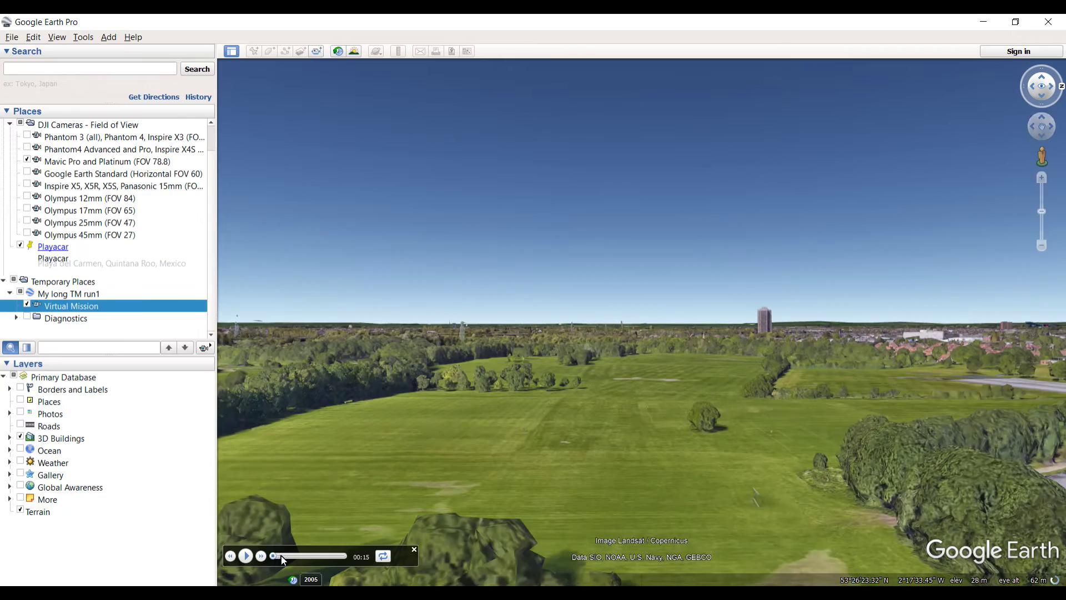
{"action": "left_click_drag", "start_coordinate": [274, 555], "coordinate": [319, 558]}
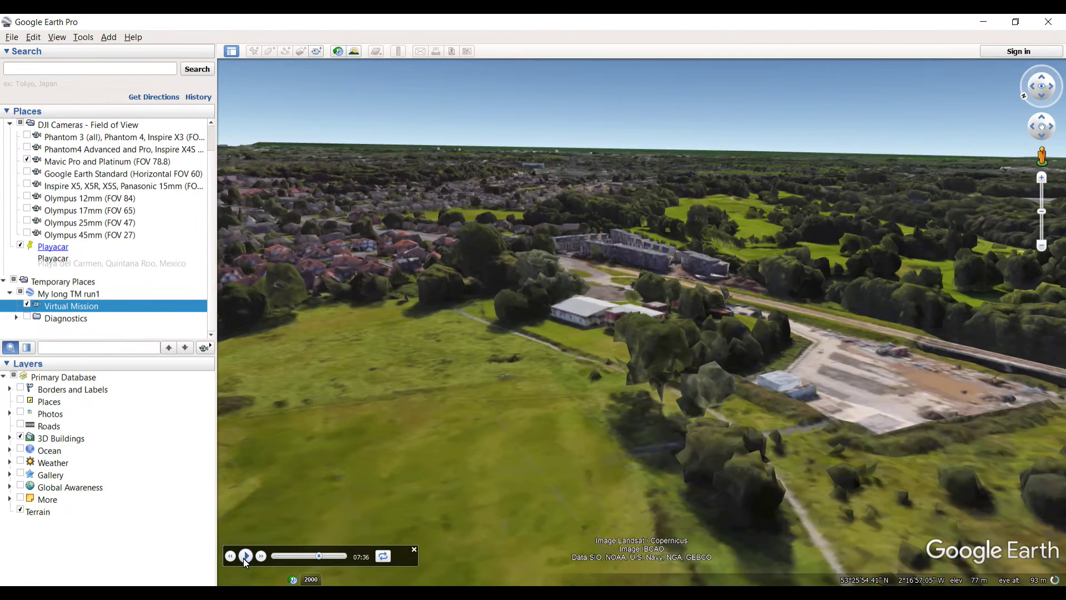
{"action": "left_click", "coordinate": [245, 556]}
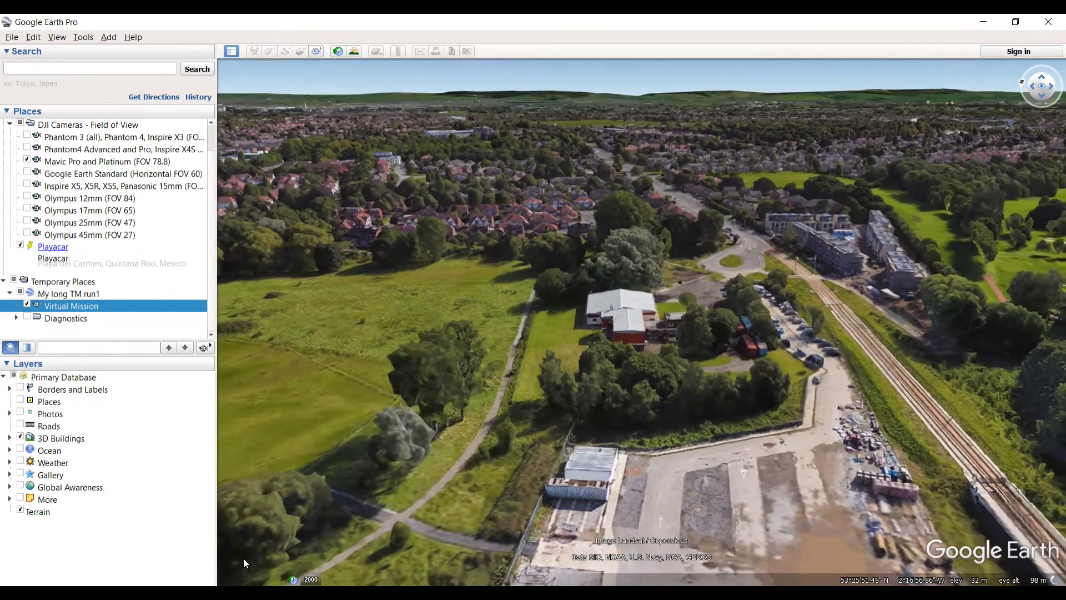
Back in Mission Hub, export My long TM run1 as CSV from the MISSIONS menu.
{"action": "mouse_move", "coordinate": [329, 544]}
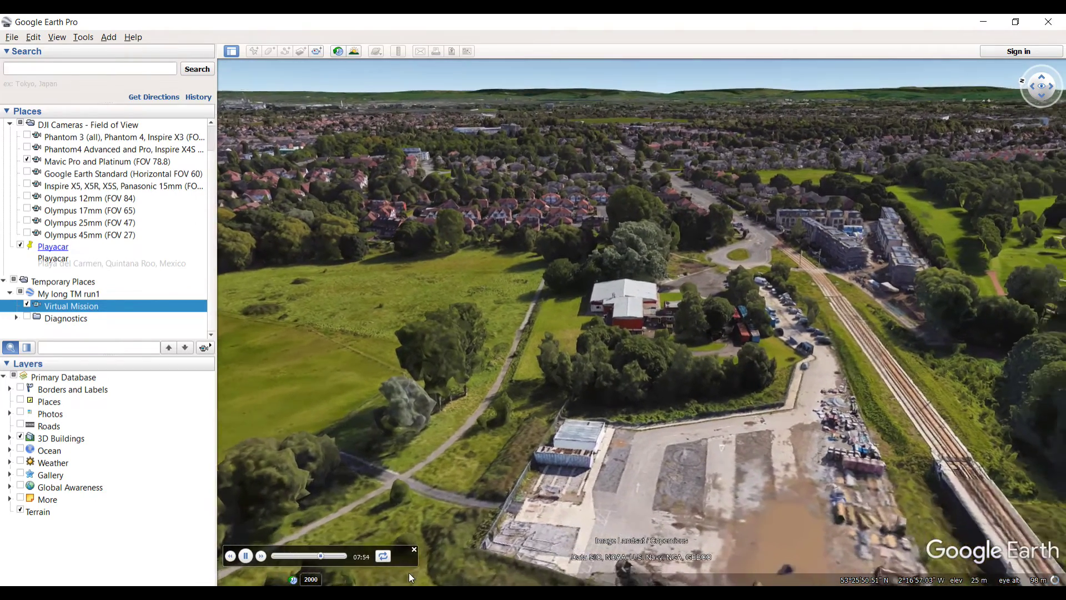
{"action": "mouse_move", "coordinate": [410, 583]}
{"action": "left_click", "coordinate": [469, 546]}
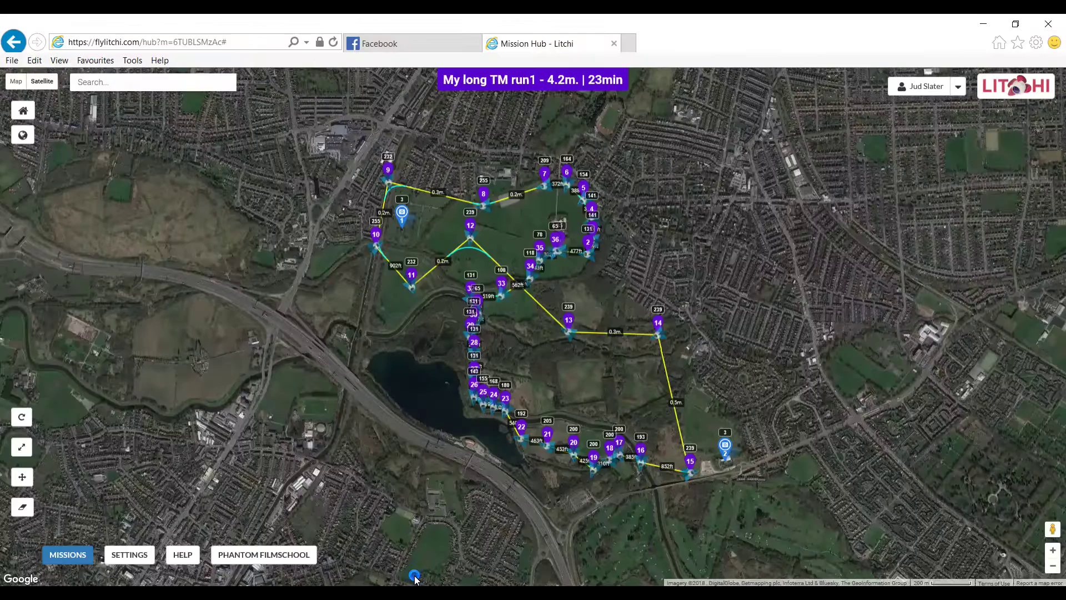
{"action": "left_click", "coordinate": [68, 554]}
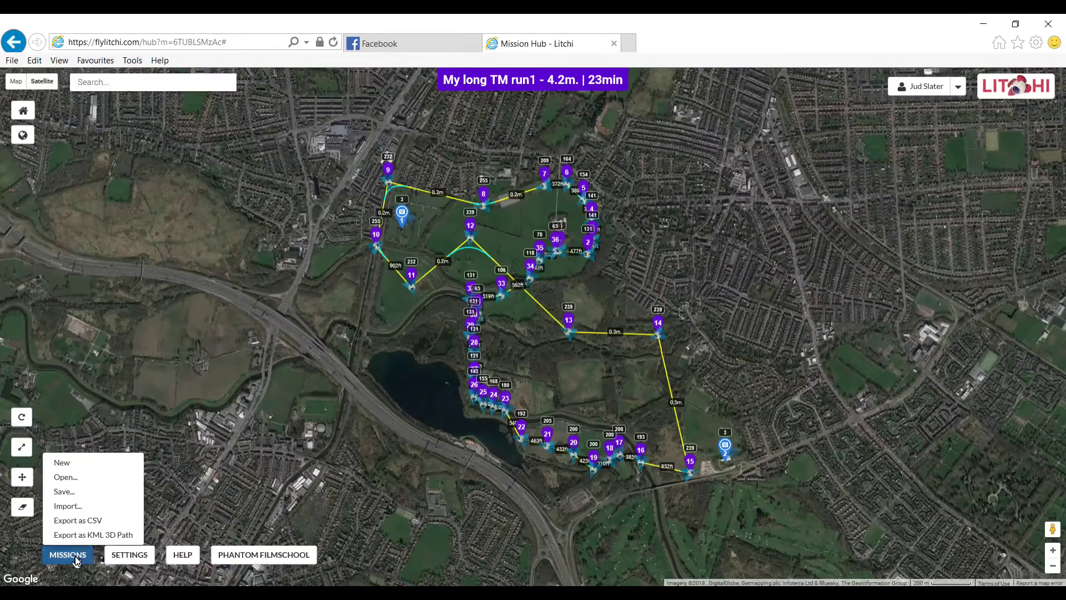
{"action": "left_click", "coordinate": [75, 521]}
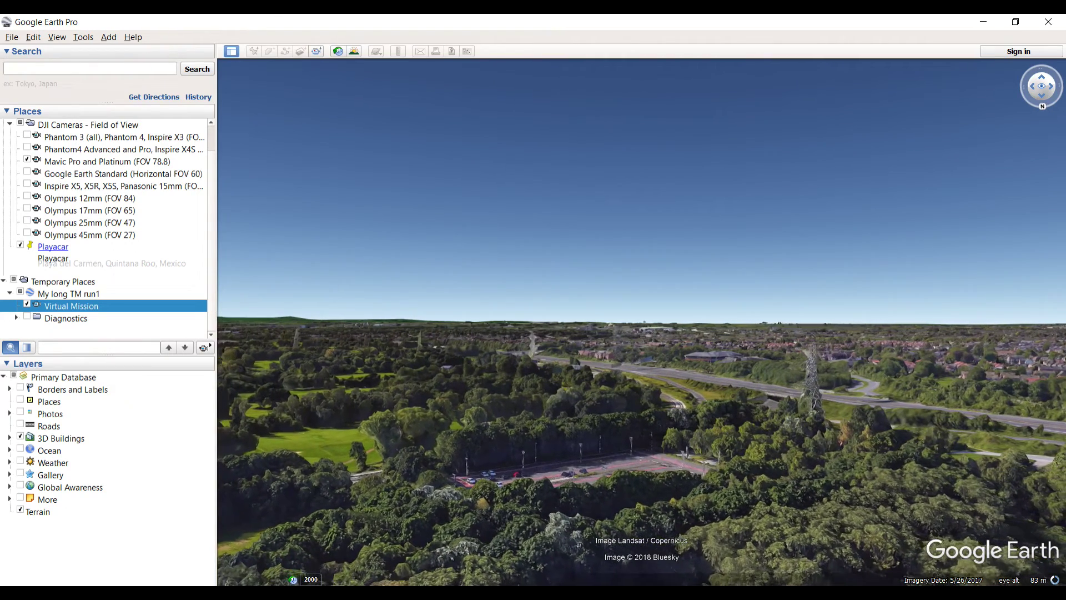
After the tour plays on, close Google Earth Pro with the window's X button.
{"action": "mouse_move", "coordinate": [558, 482]}
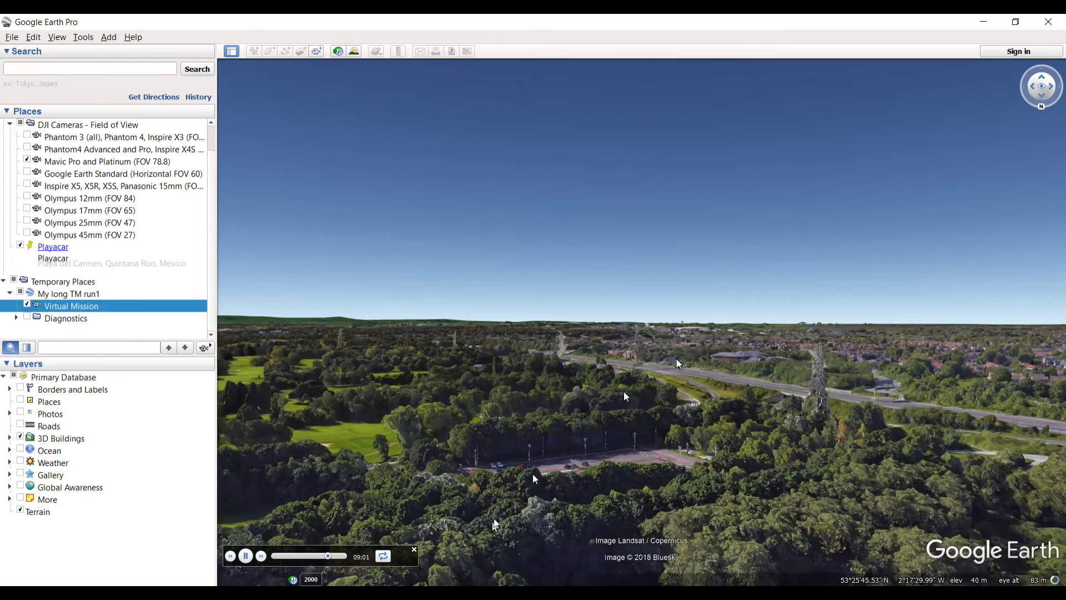
{"action": "left_click", "coordinate": [1045, 23]}
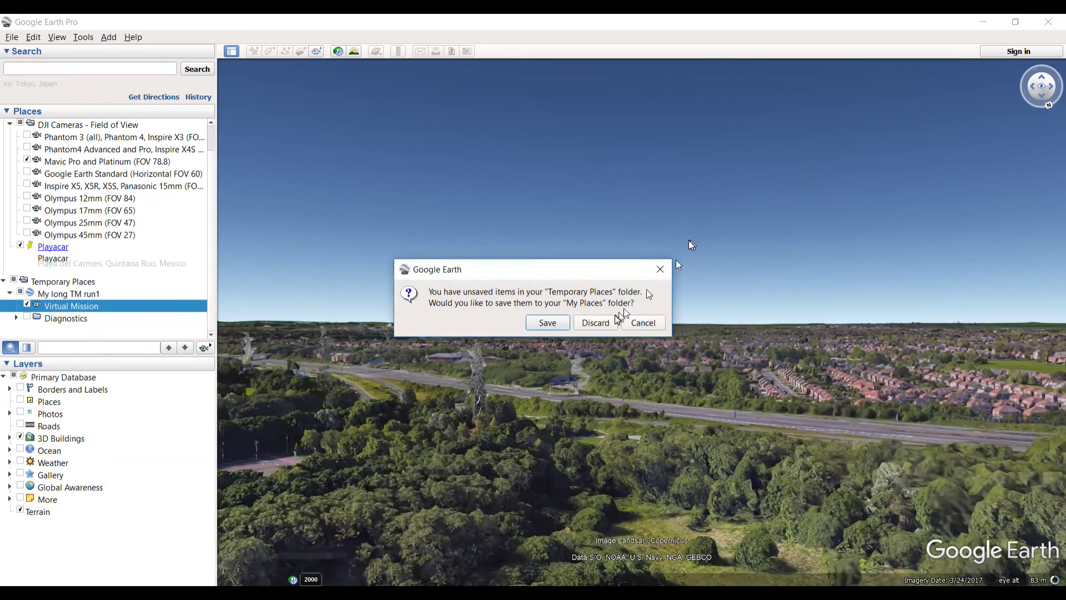